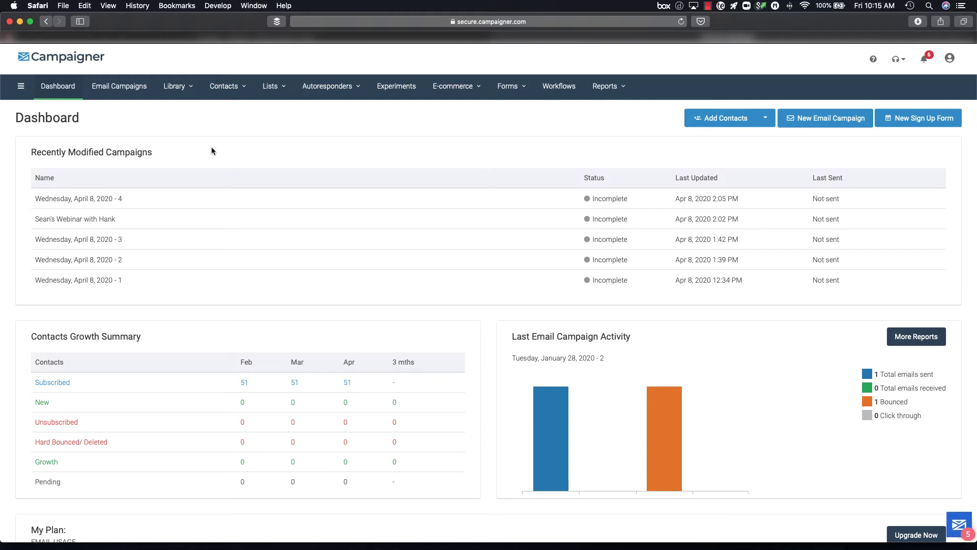
Step: Go to Contacts > Manage Contacts and start a new contact import
click(222, 86)
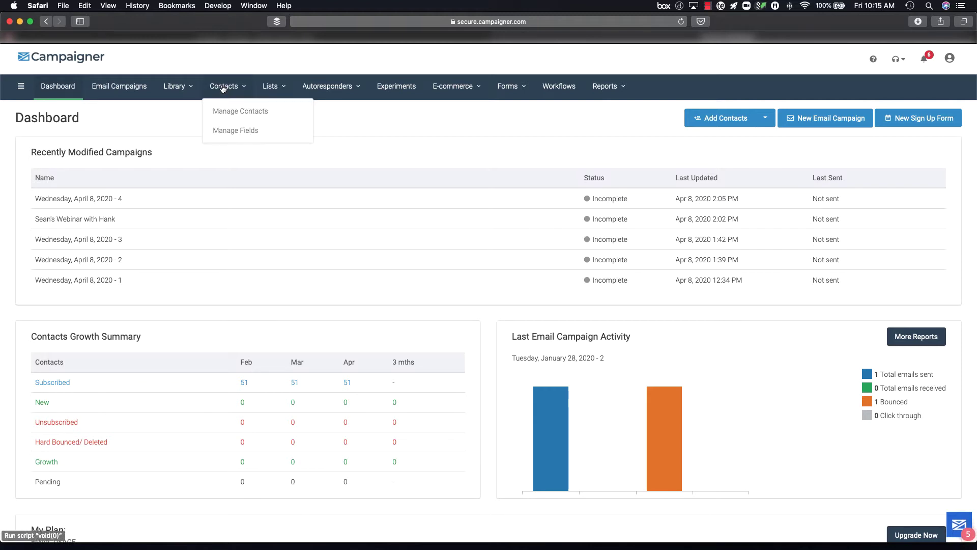
click(226, 112)
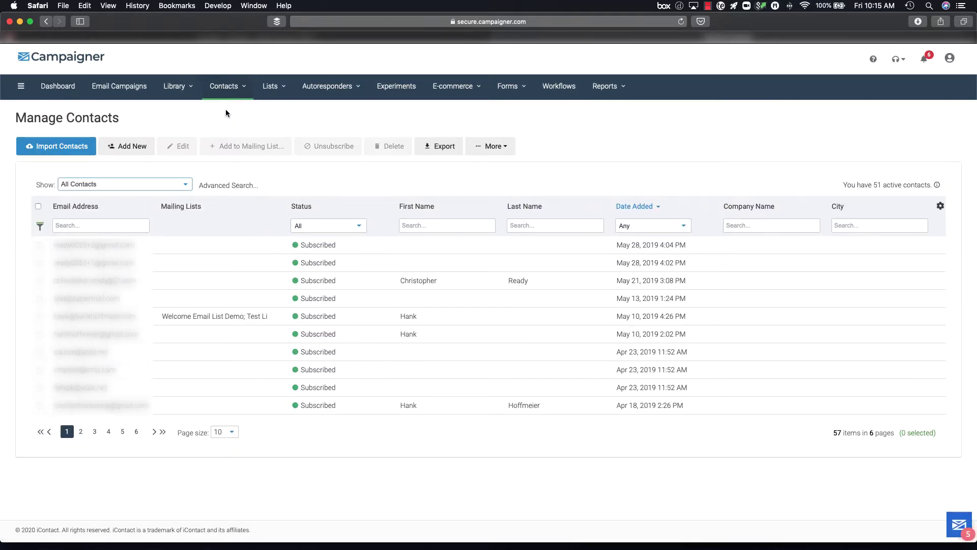
click(63, 147)
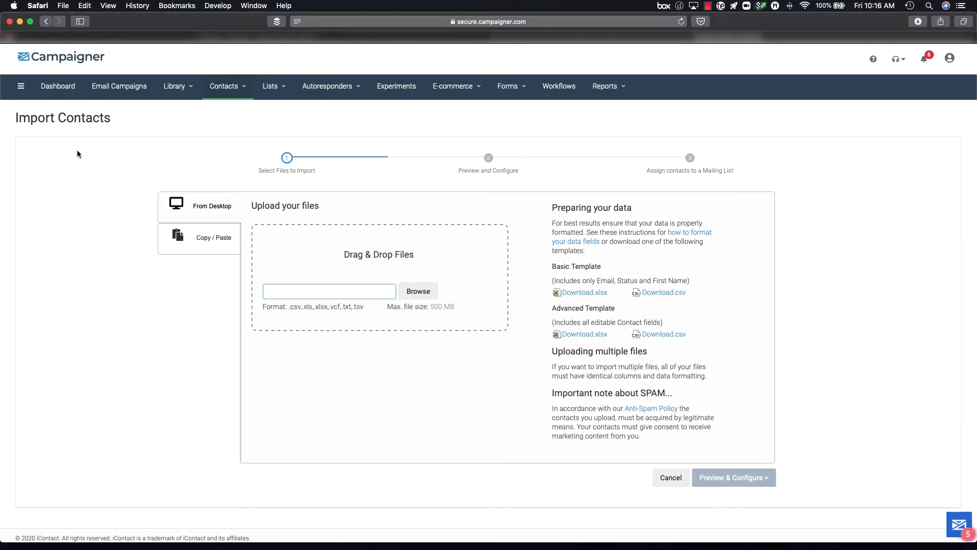
Step: Upload SampleTemplate.xlsx from Downloads and continue to the Preview & Configure step
click(425, 293)
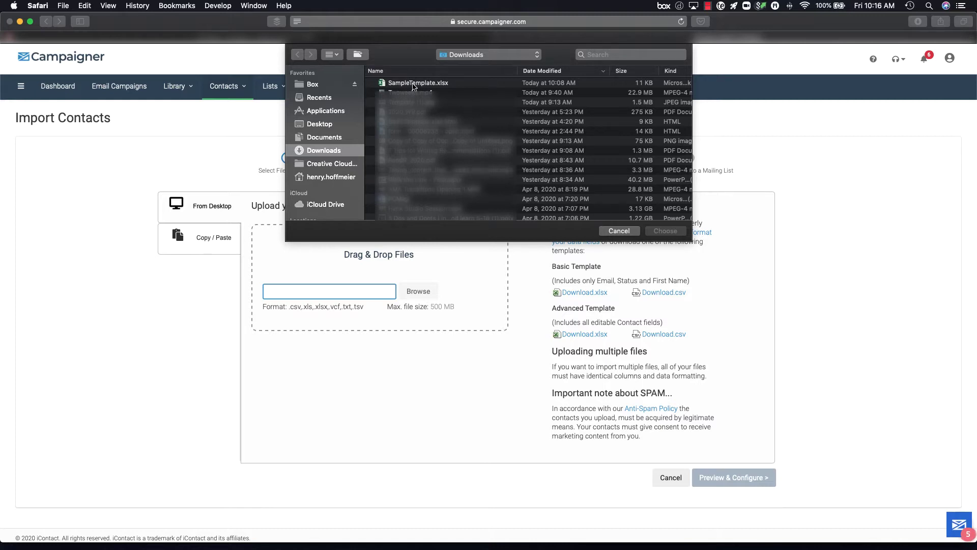
click(413, 85)
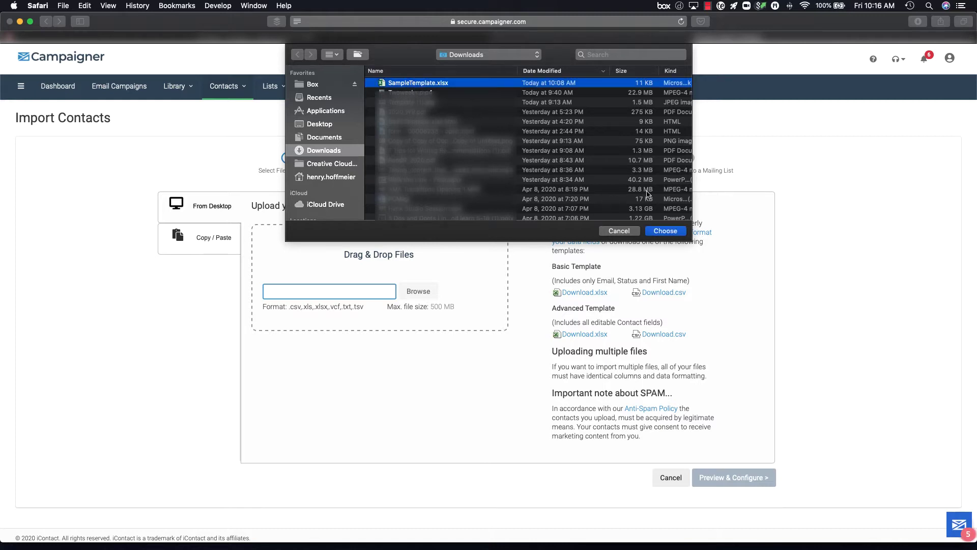
click(659, 230)
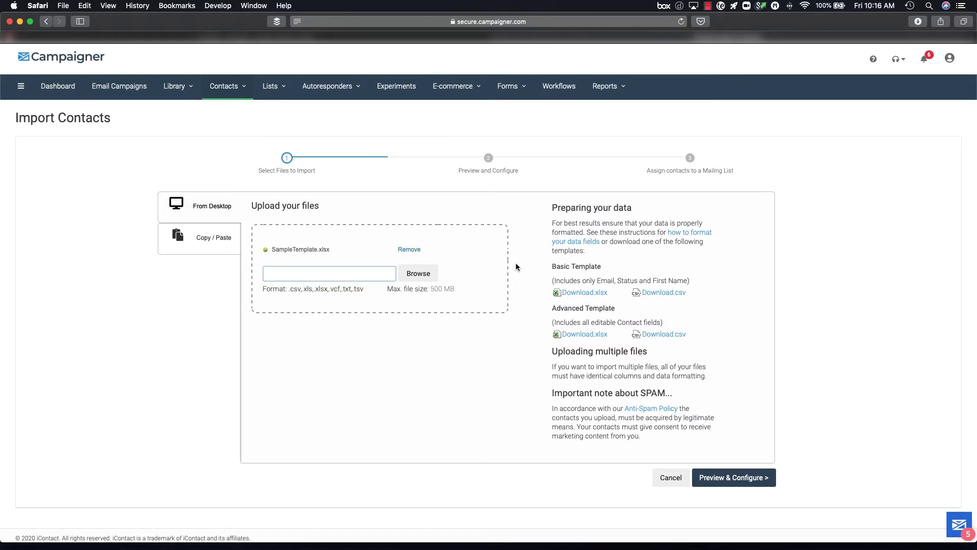
click(732, 481)
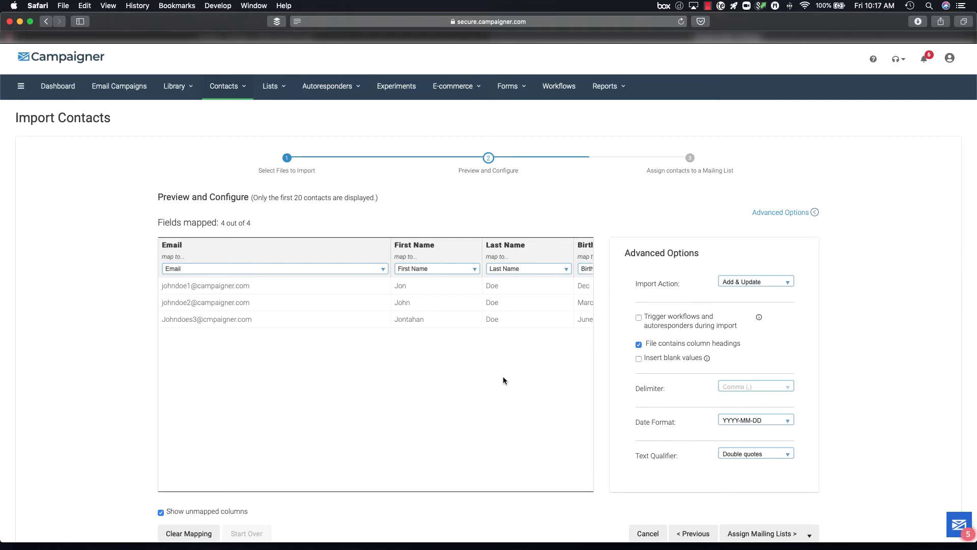
Step: Map the file's Business Type column to a new custom field named Business Type
click(475, 270)
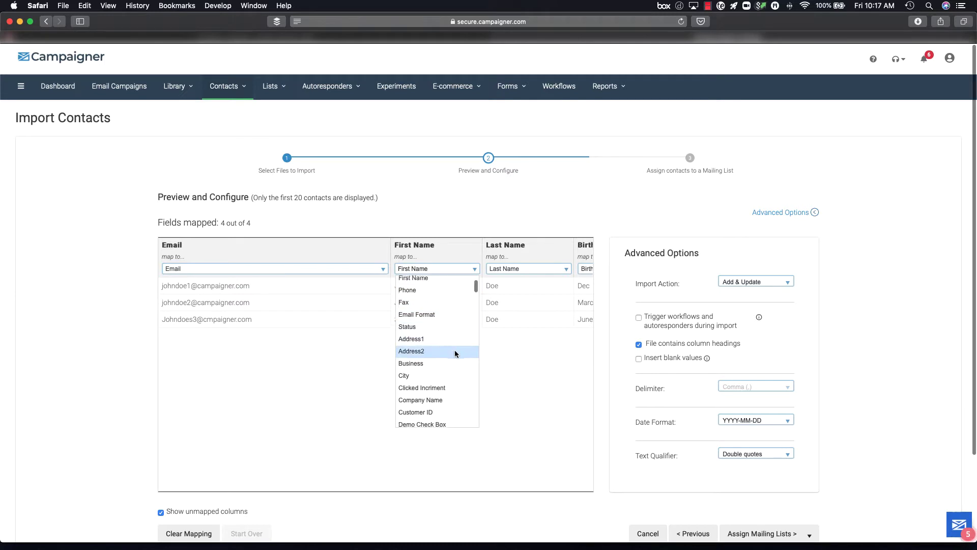
scroll(454, 350, down, 2)
click(508, 383)
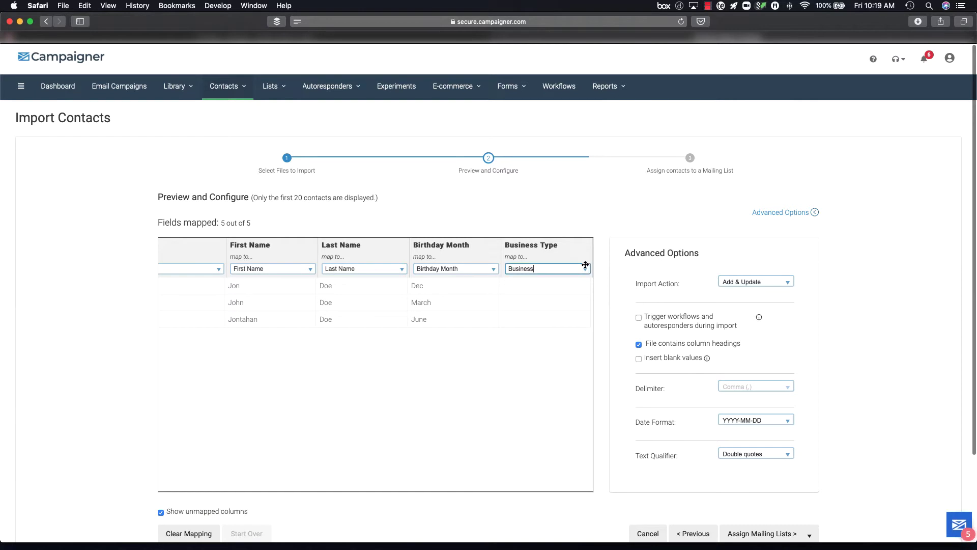
click(586, 269)
scroll(565, 300, up, 5)
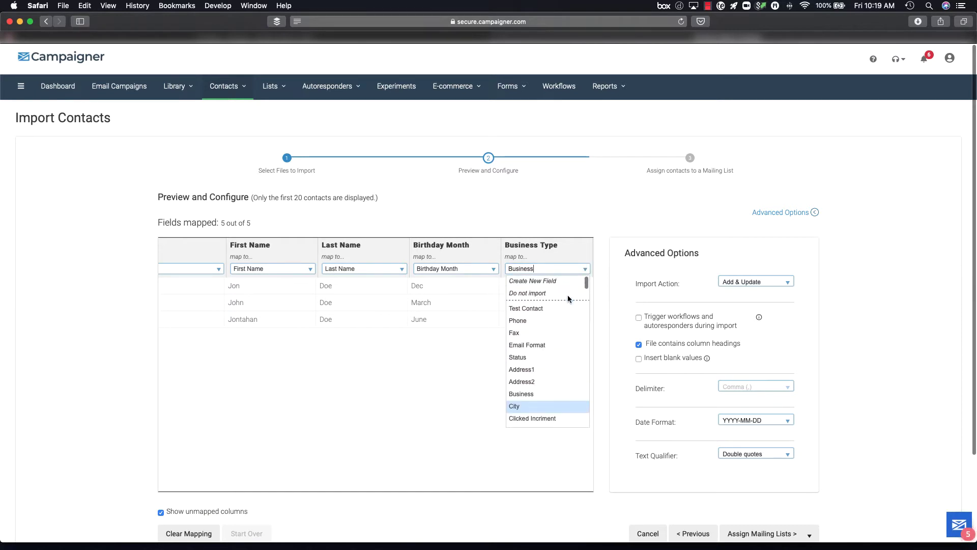
click(553, 282)
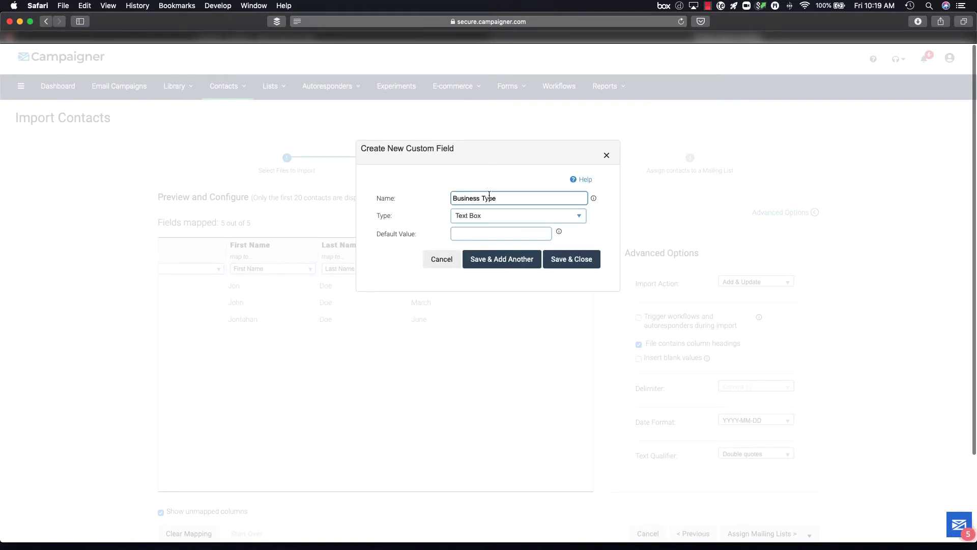
Step: Save the Business Type custom field with type Text Box
click(490, 215)
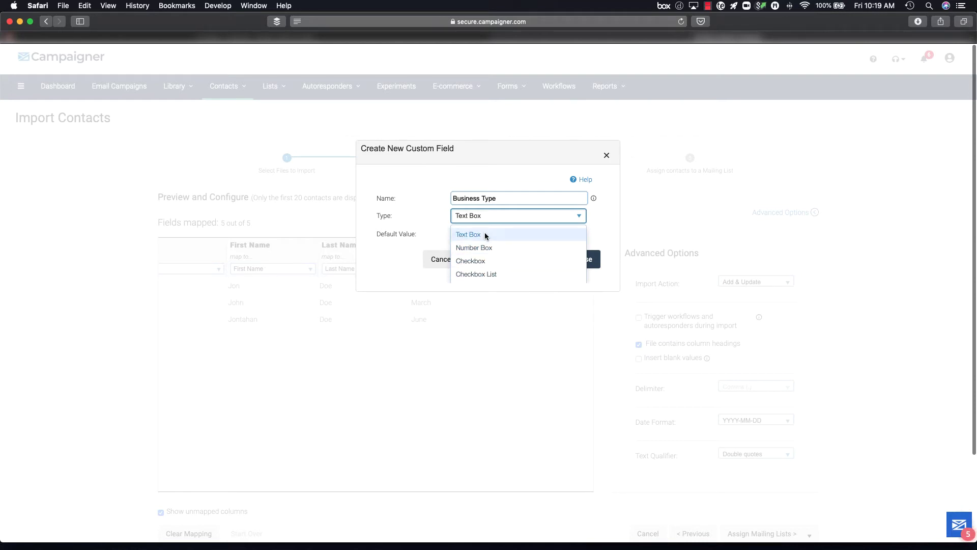
click(484, 234)
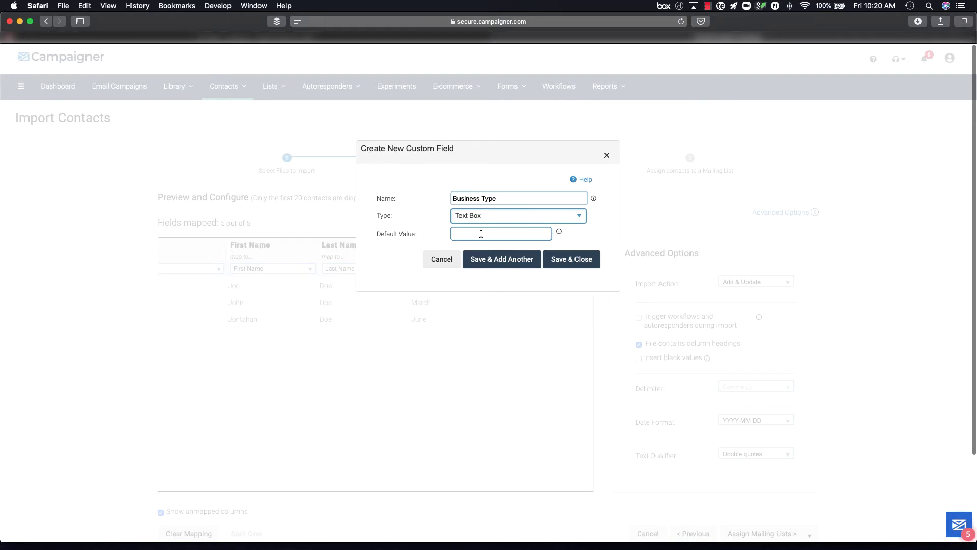
click(565, 260)
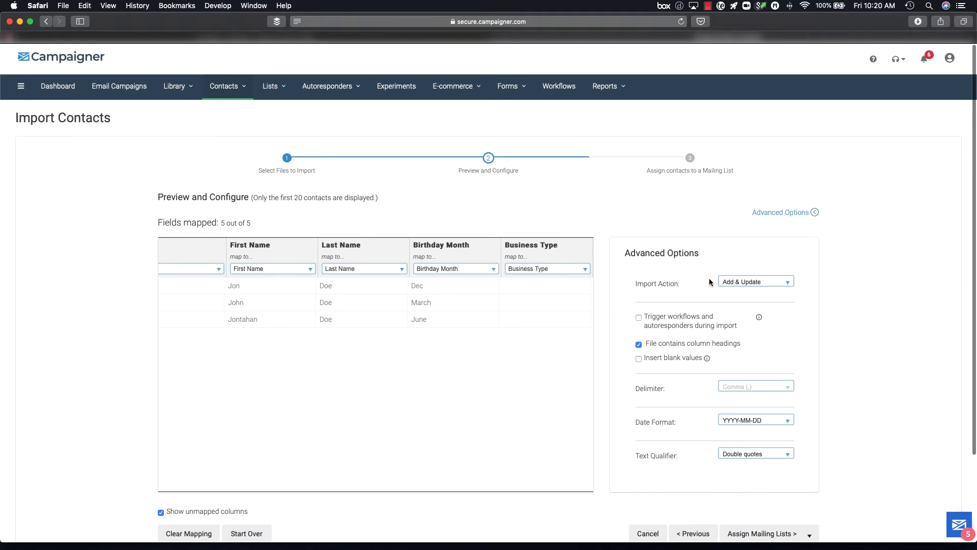
click(735, 281)
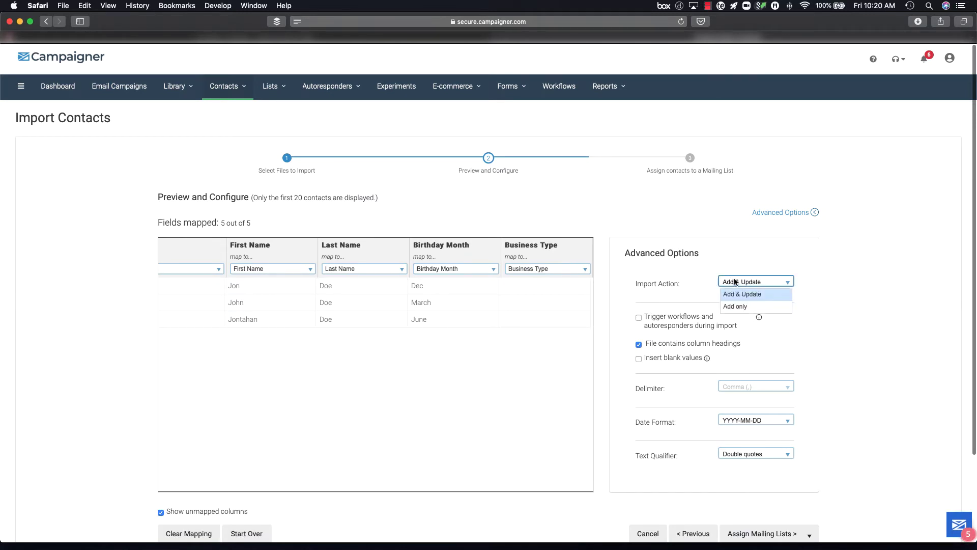
click(698, 282)
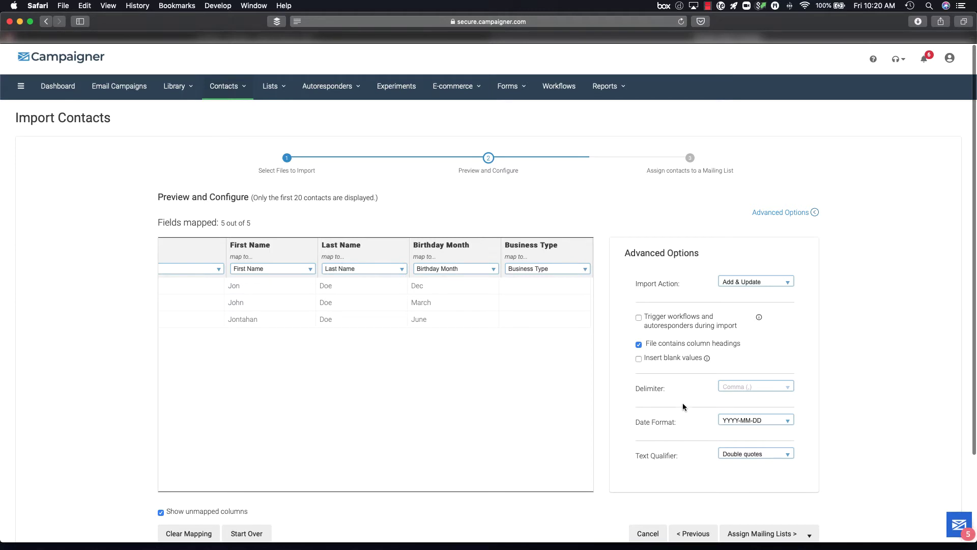
scroll(682, 412, down, 4)
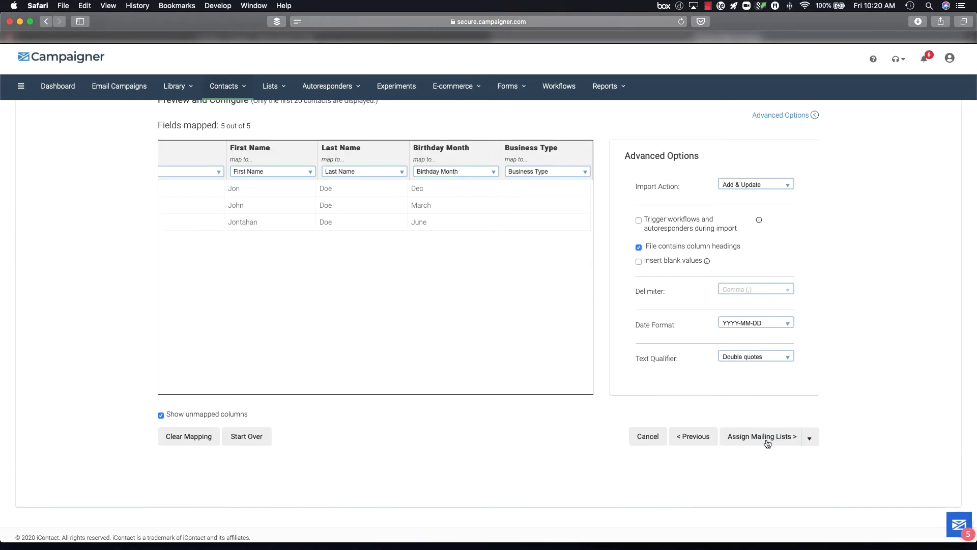
Step: Assign the uploaded contacts to the List Upload Tutorial mailing list and import them
click(766, 437)
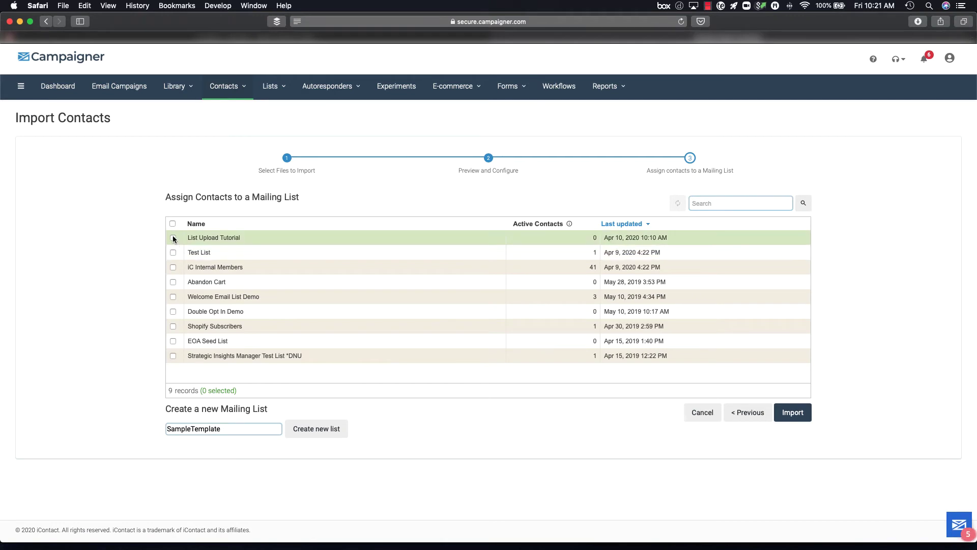
click(173, 238)
click(792, 413)
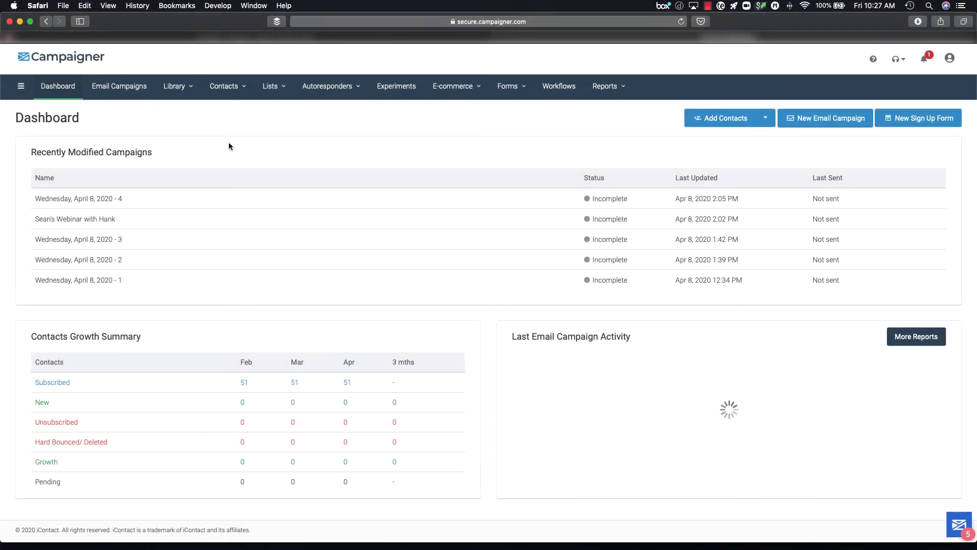
Step: Start another contact import from Manage Contacts using the Copy / Paste method
click(227, 87)
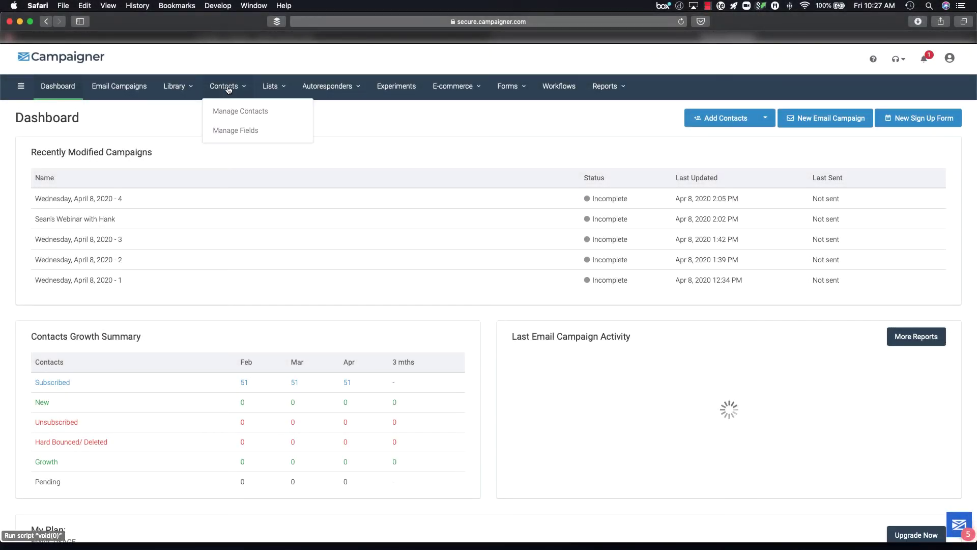
click(227, 109)
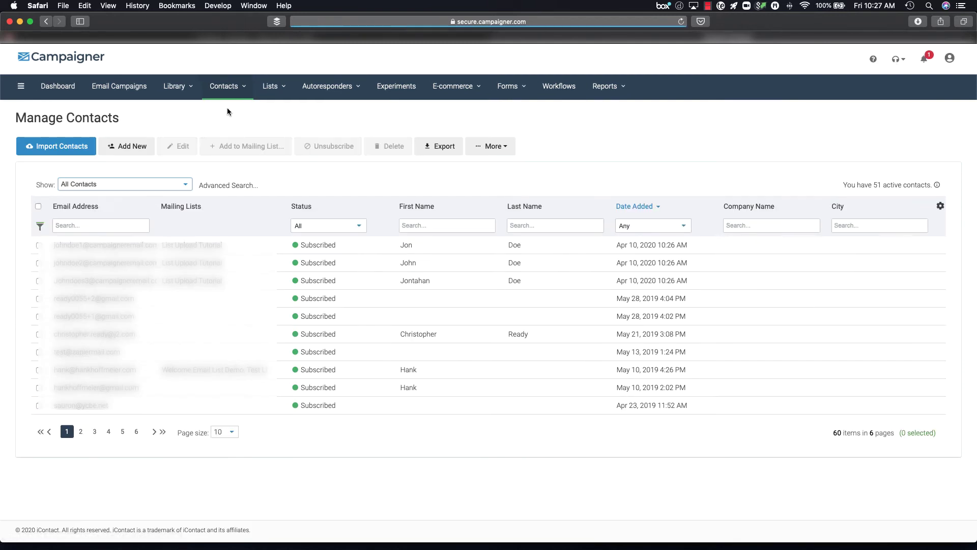
click(56, 146)
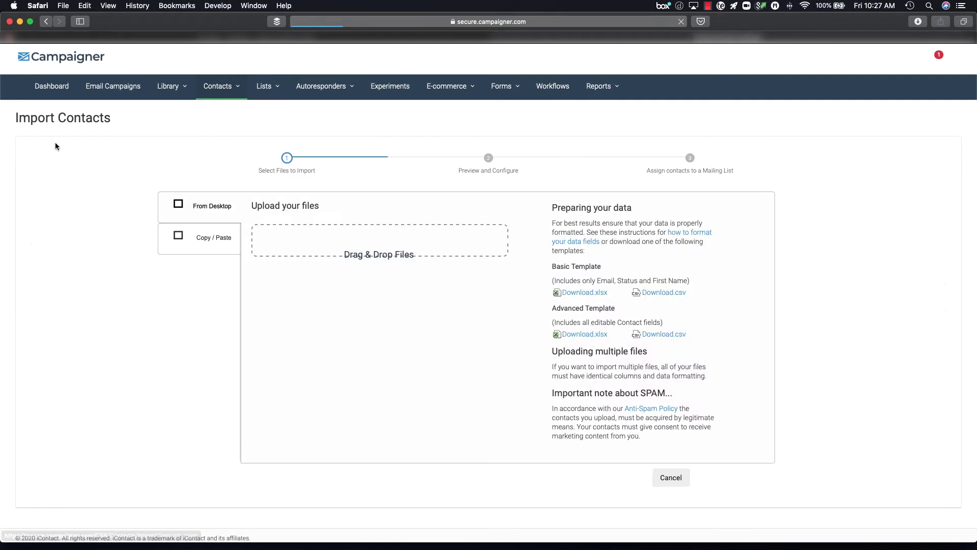
click(199, 242)
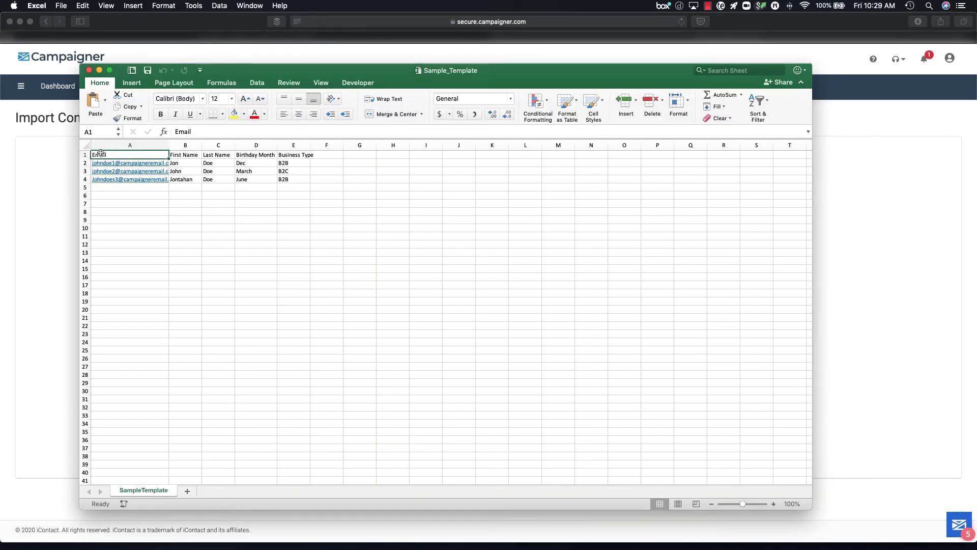
Step: Copy the spreadsheet's header and three contact rows (A1:E4) and focus the paste box
drag(104, 154, 288, 180)
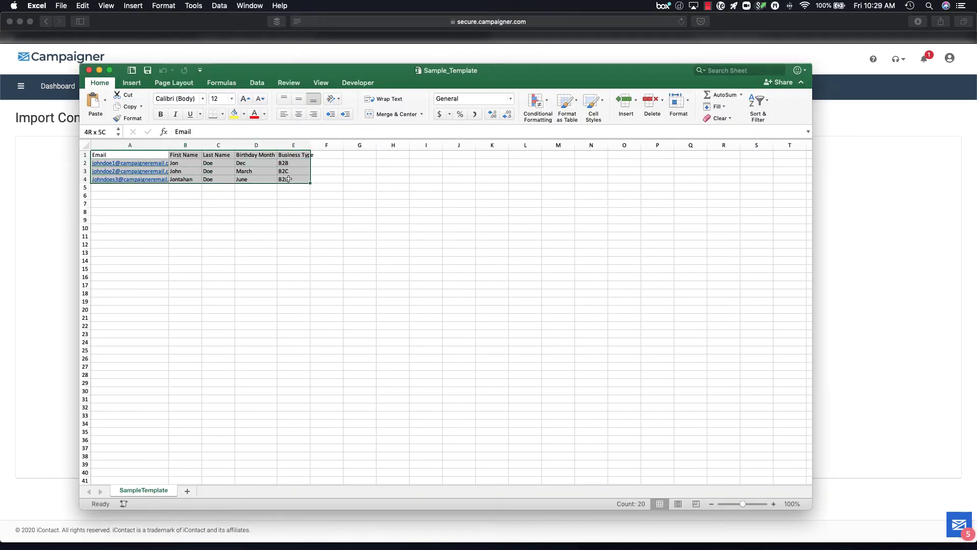
right_click(289, 179)
click(306, 193)
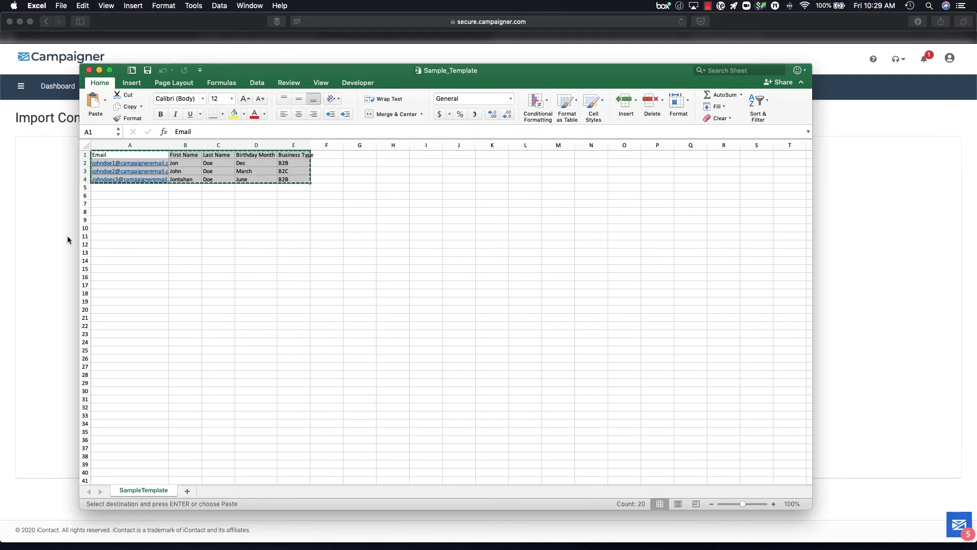
click(40, 254)
click(273, 282)
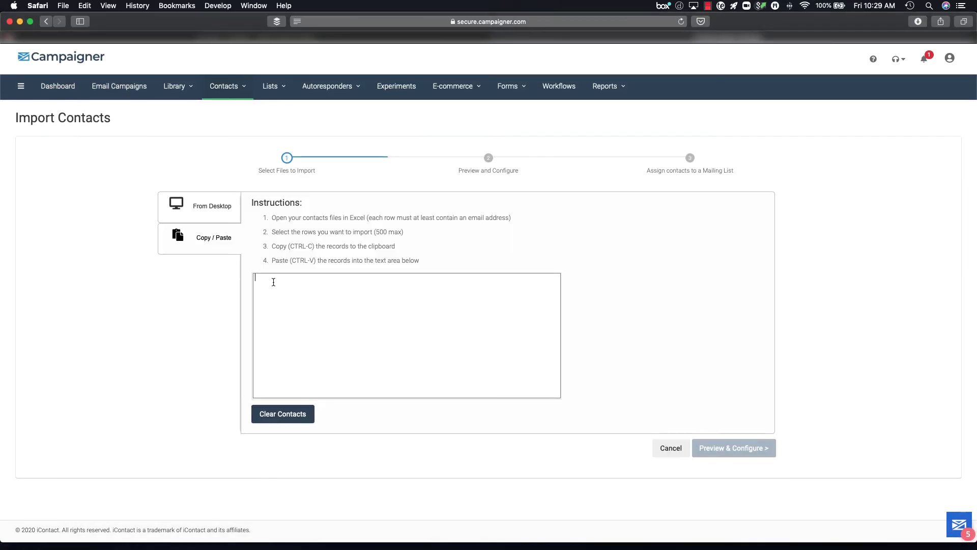
Step: Paste the three contacts, keep Email mapped to Email, and proceed to mailing-list assignment
right_click(274, 282)
click(291, 304)
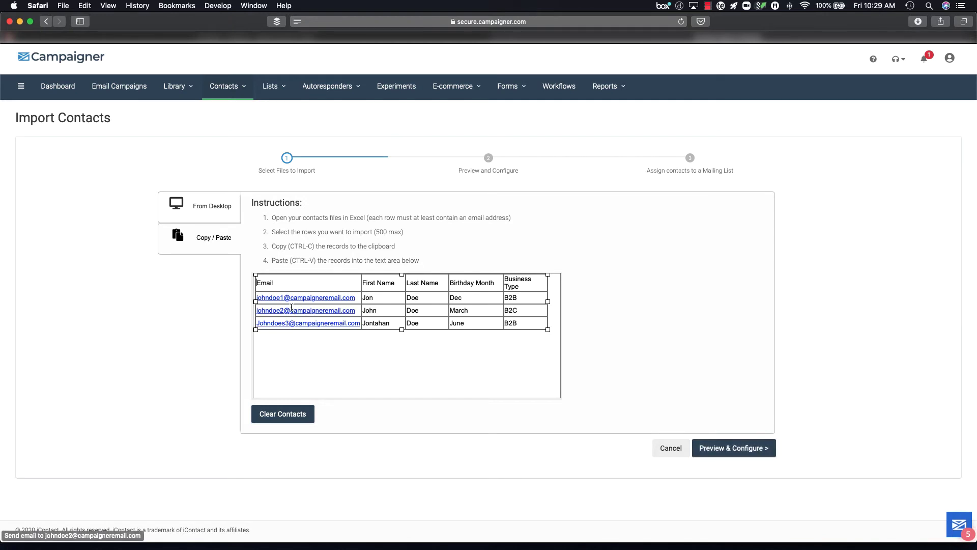
click(735, 451)
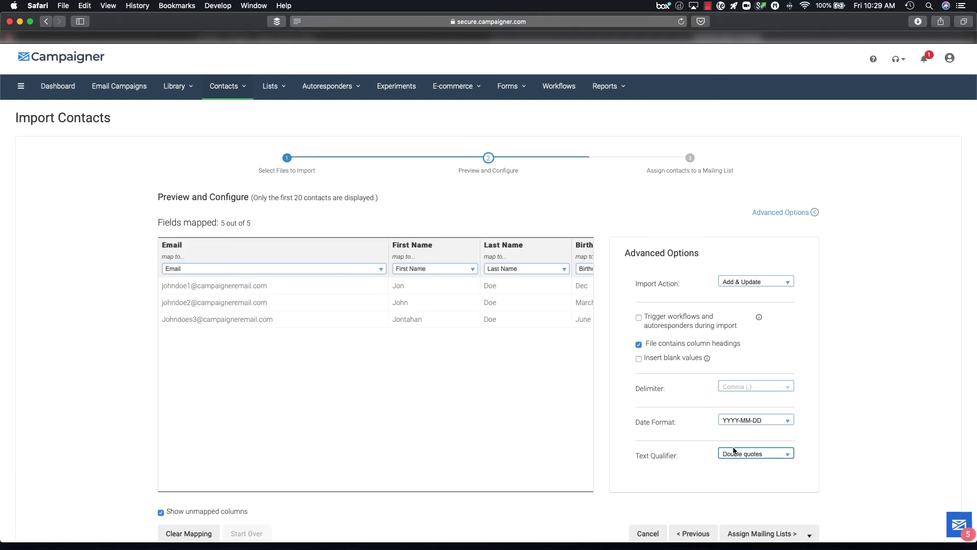
click(380, 273)
click(380, 273)
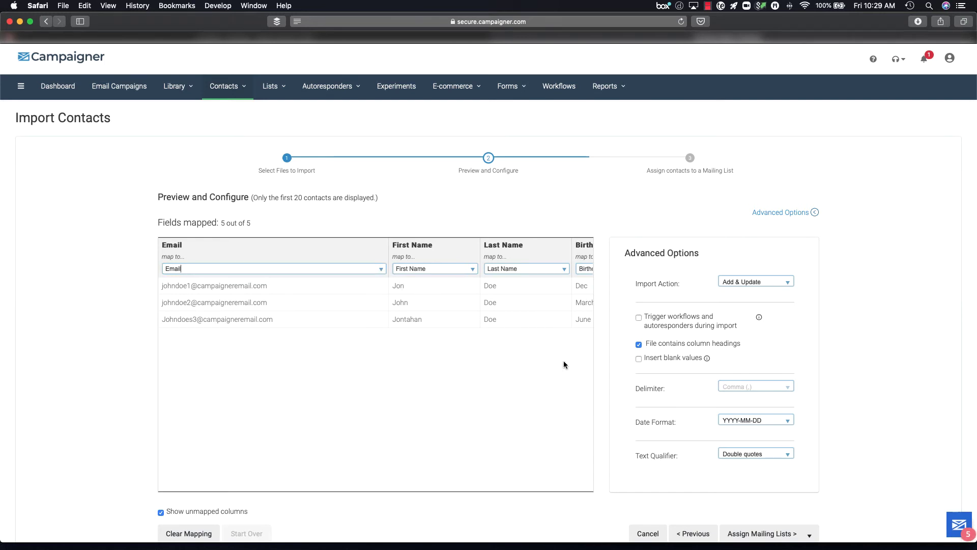
scroll(563, 361, down, 3)
click(757, 466)
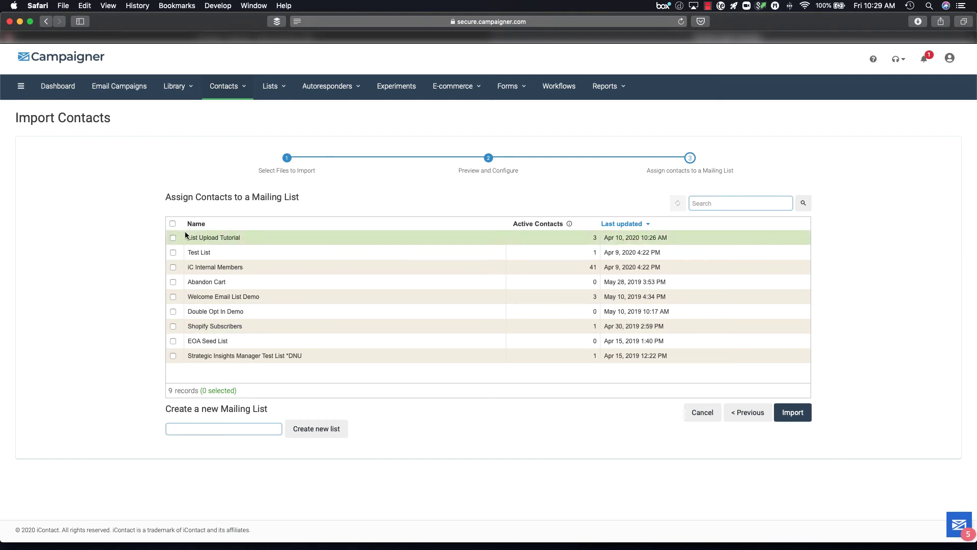
Step: Import the pasted contacts into List Upload Tutorial and return to the Dashboard
click(183, 237)
click(792, 412)
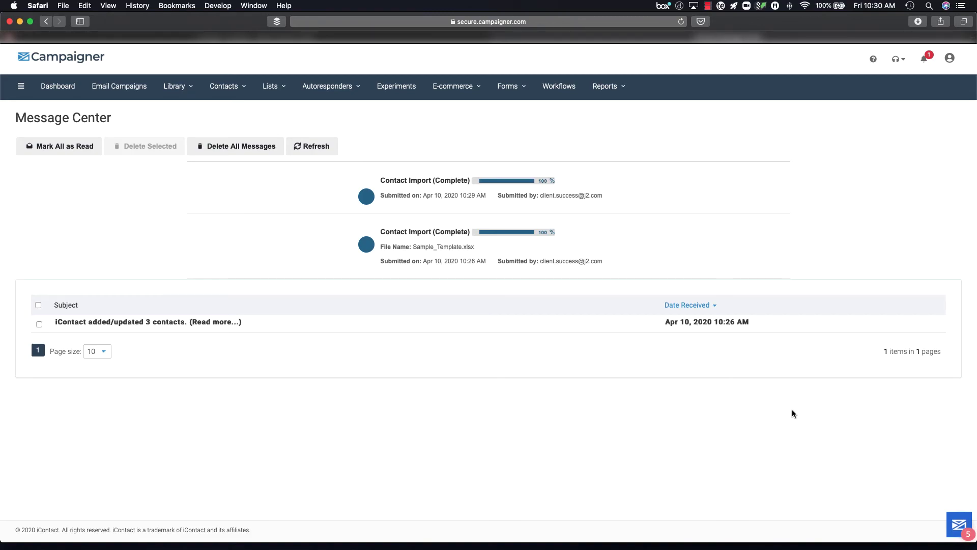
click(65, 94)
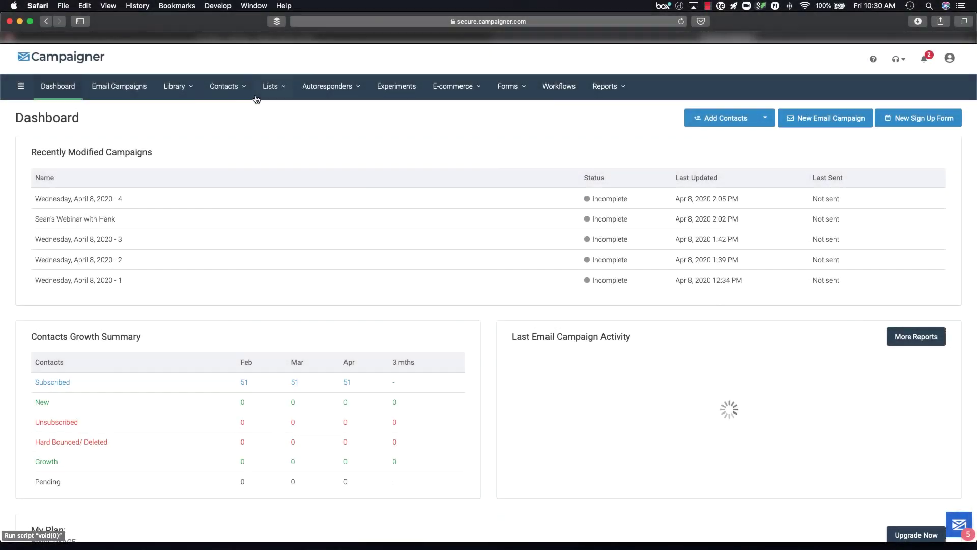
Step: Bring up the Contacts menu on the Dashboard
click(222, 86)
click(221, 87)
click(222, 86)
click(223, 87)
click(222, 87)
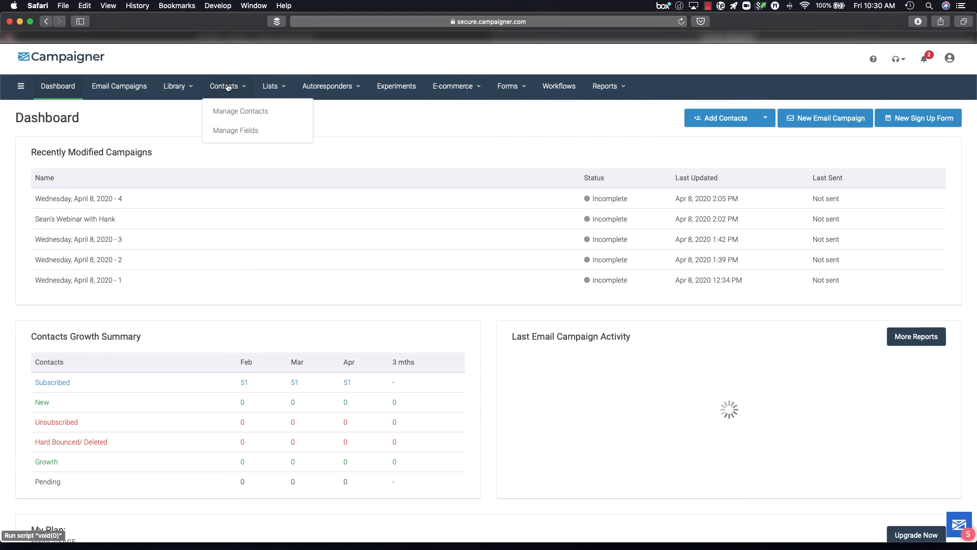
Step: Add a new contact via Manage Contacts, entering the contact's email, first and last name
click(231, 109)
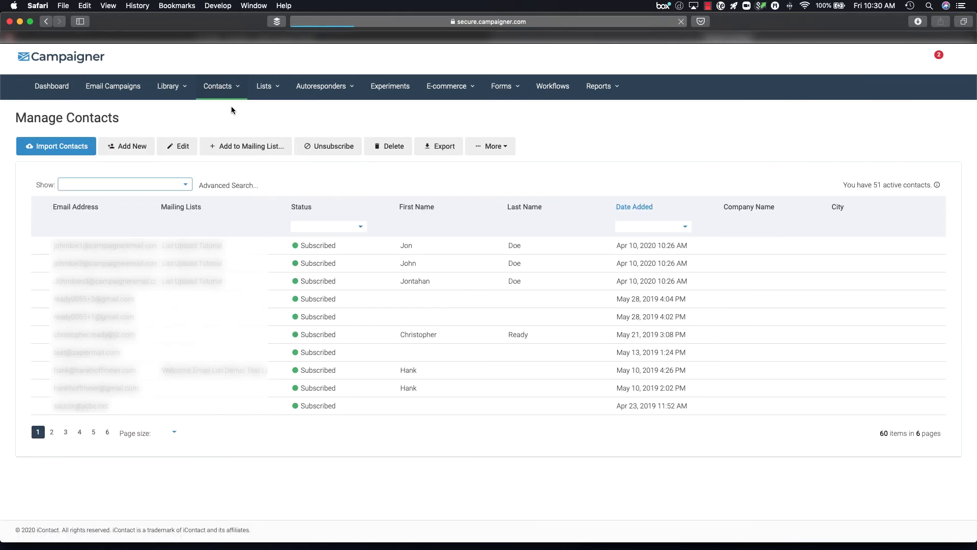
click(125, 147)
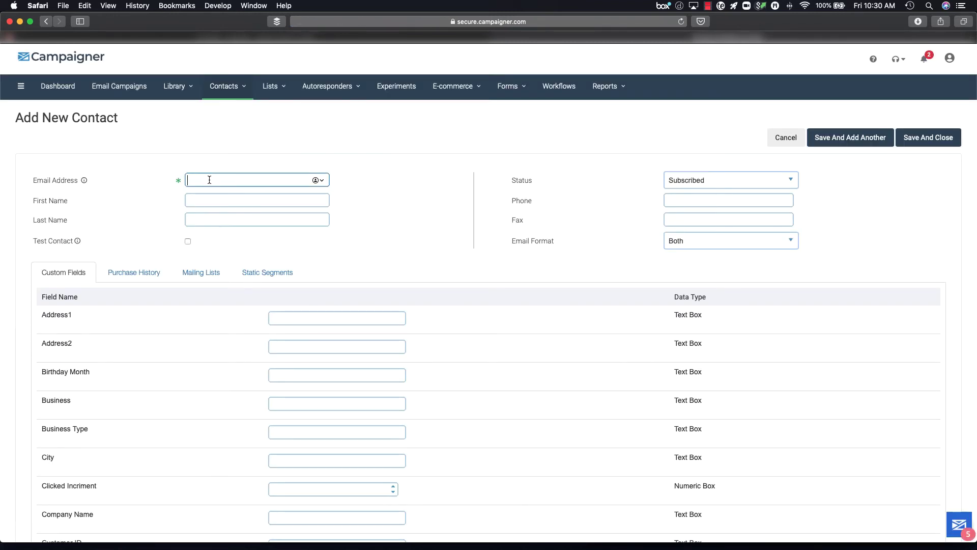
click(203, 199)
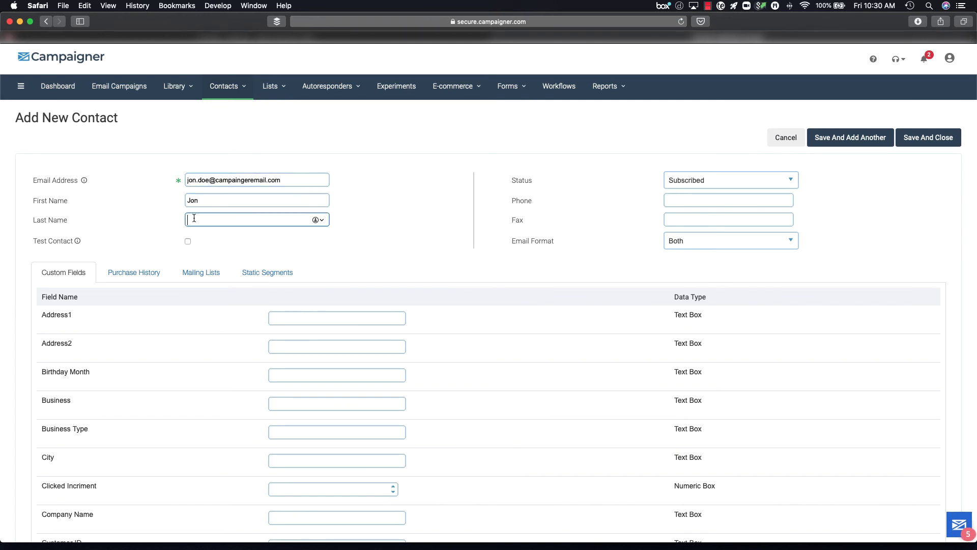
text(Doe)
click(209, 243)
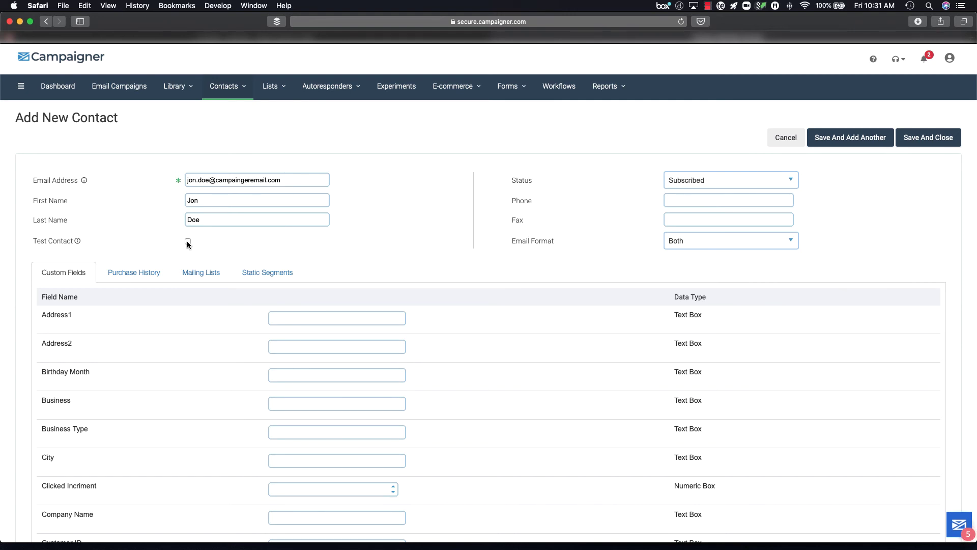
Step: Keep status Subscribed and email format Both, then save the contact
click(707, 180)
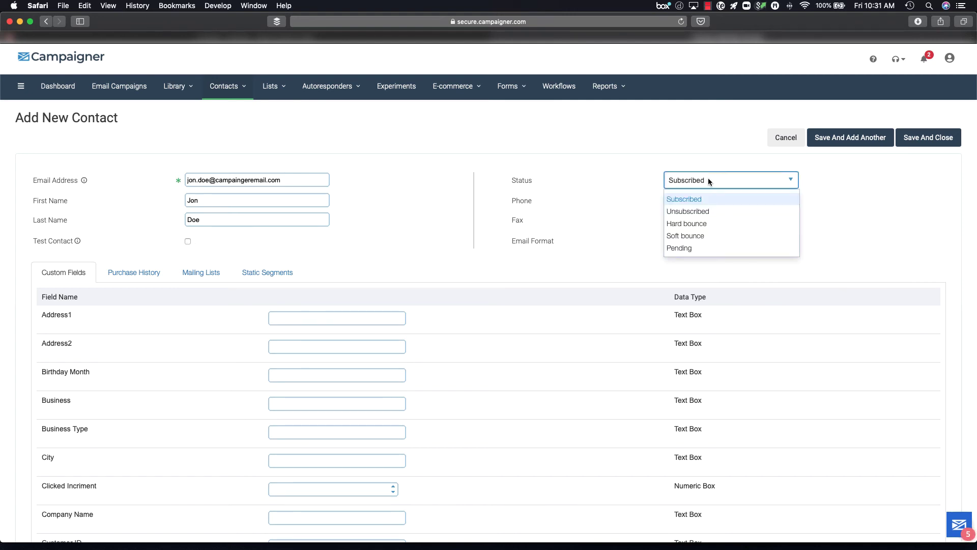
click(638, 182)
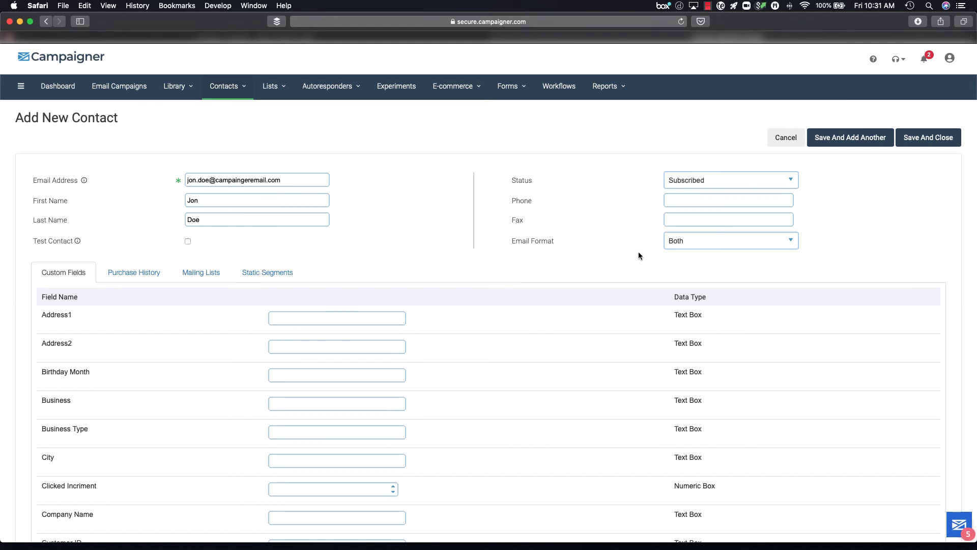
click(686, 242)
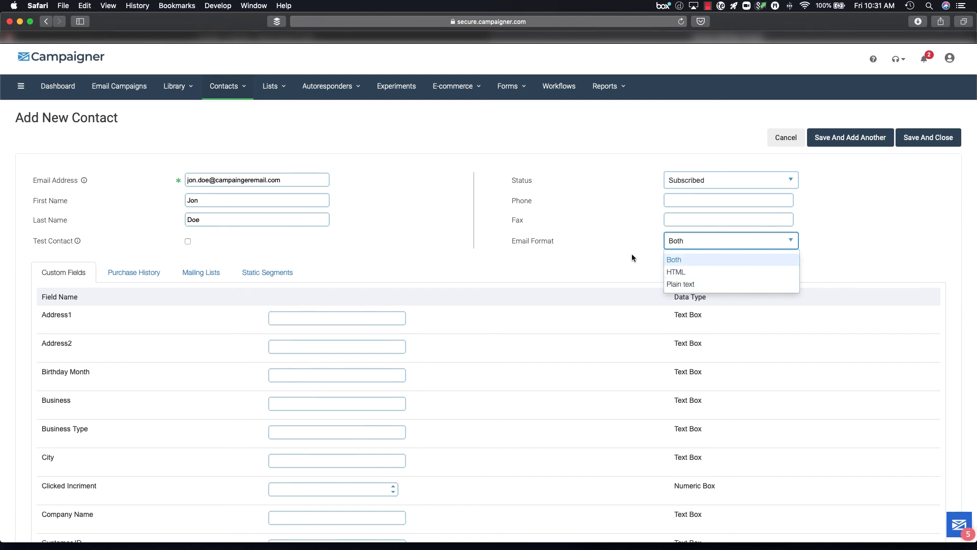
click(627, 240)
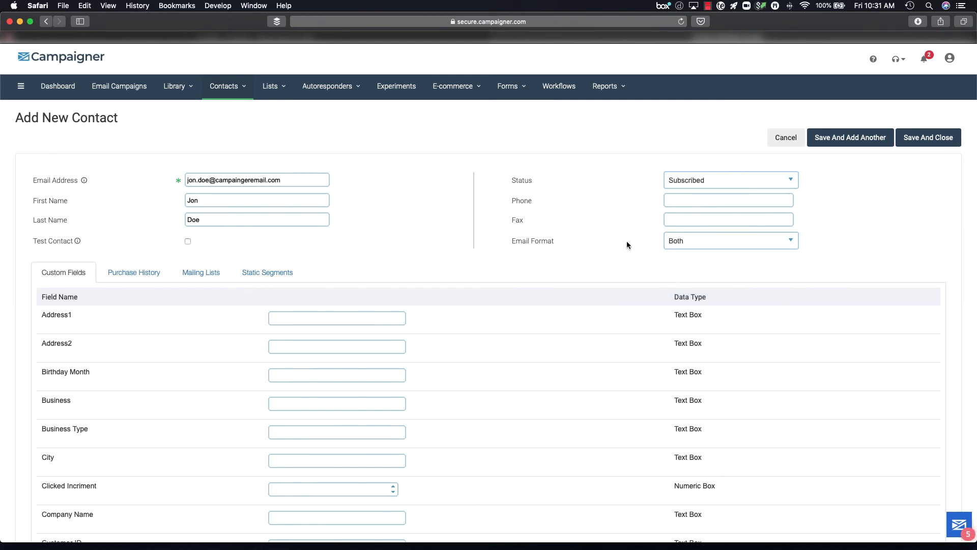
scroll(431, 326, down, 2)
scroll(431, 329, down, 10)
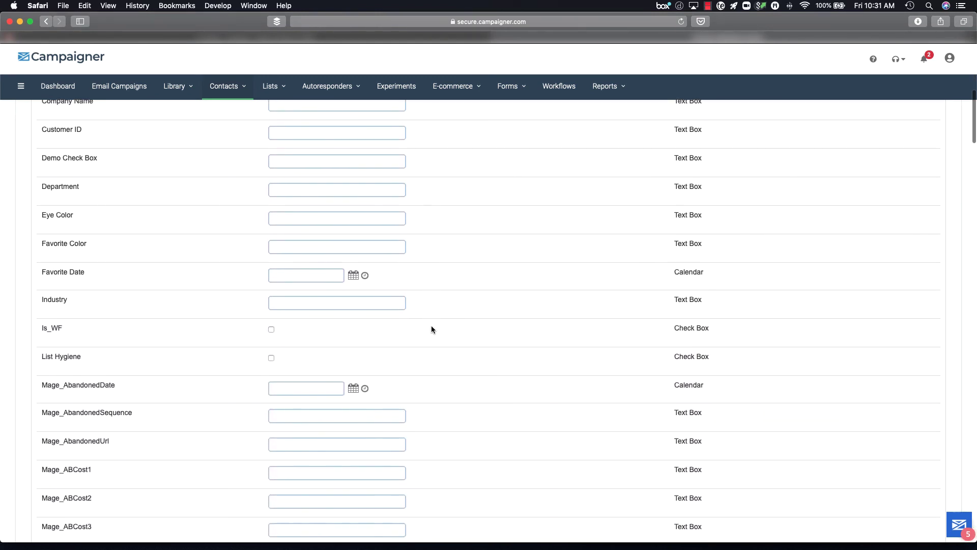
scroll(431, 328, up, 15)
click(860, 143)
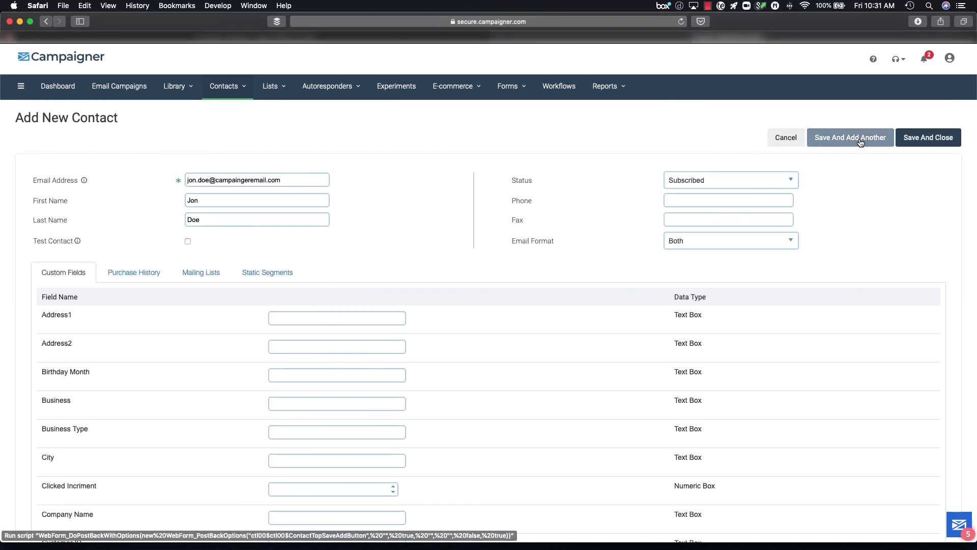